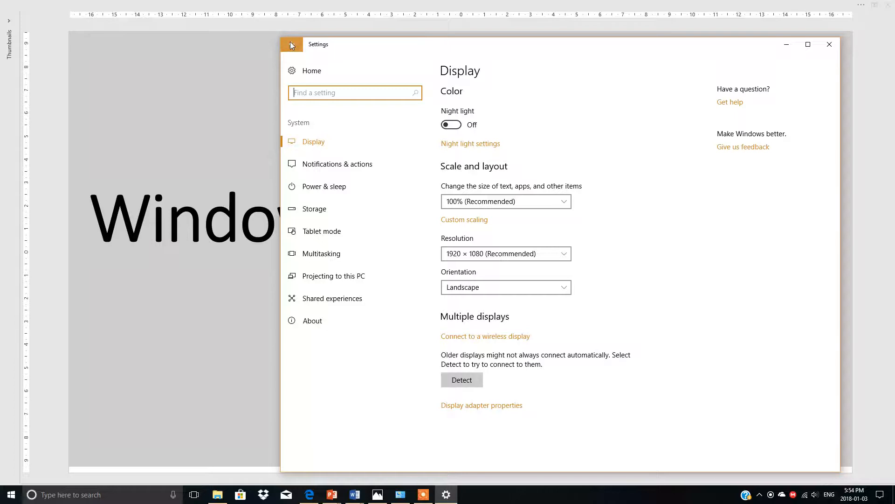
# Leave the Display settings, show the Personalization background settings, and reposition the Settings window.
pyautogui.click(291, 45)
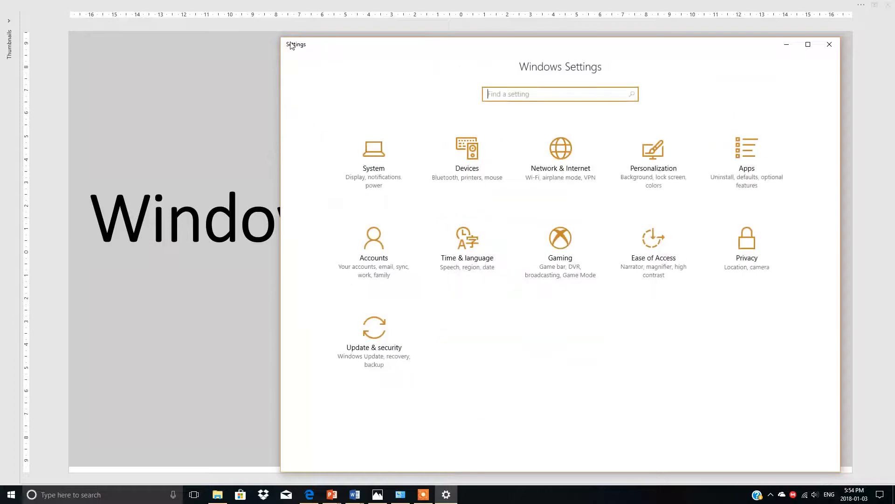
pyautogui.click(652, 159)
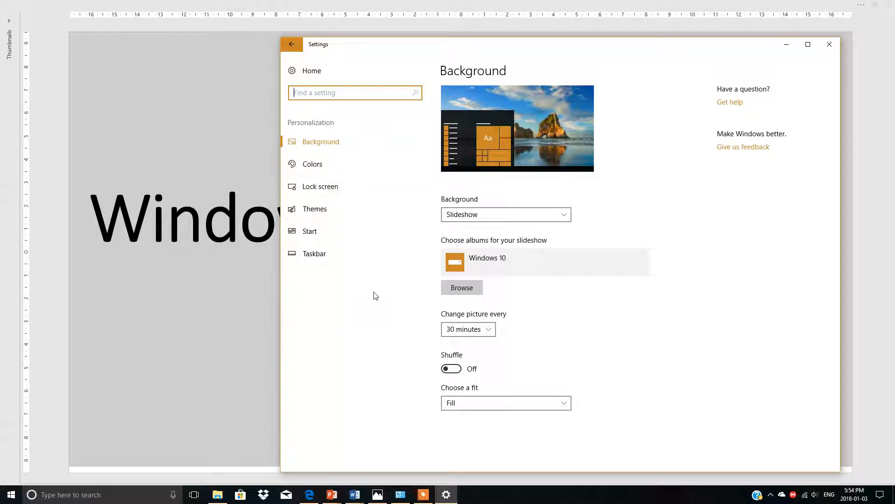
pyautogui.moveTo(675, 53); pyautogui.dragTo(723, 28)
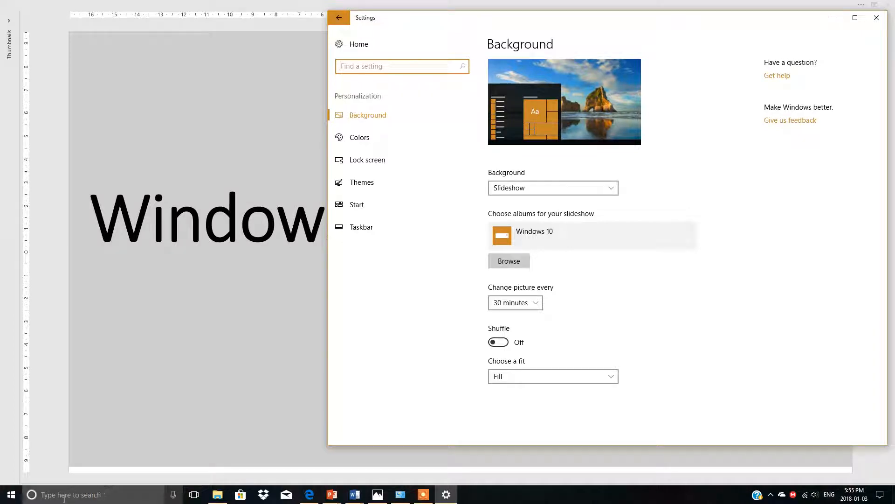
# Search for "control", open Control Panel, and arrange it in front of the Settings window showing the Windows Settings home page.
pyautogui.click(83, 494)
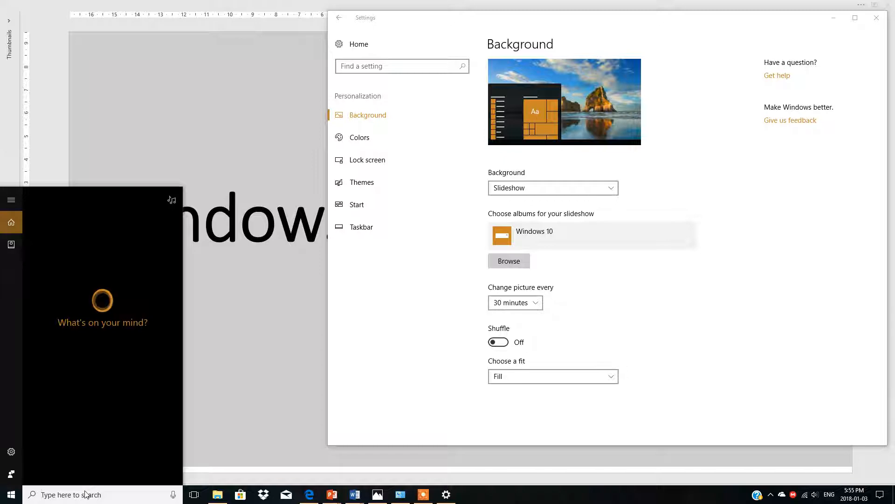
pyautogui.write('co')
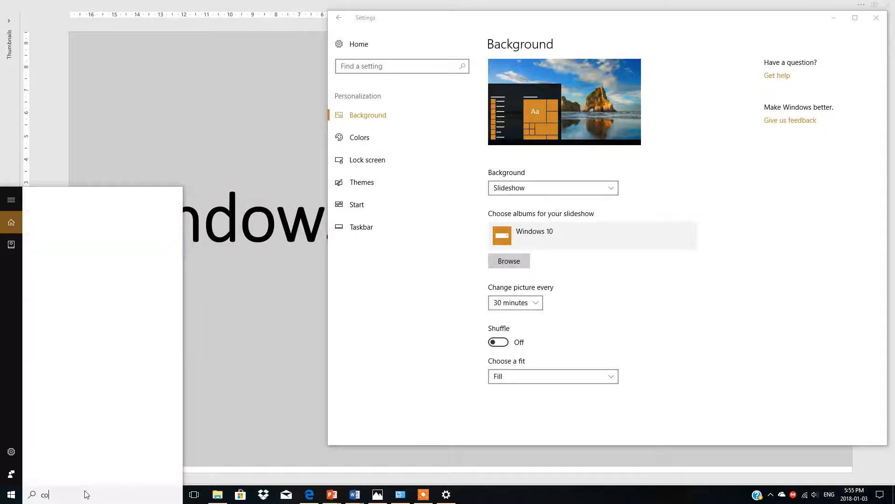
pyautogui.write('ntrol')
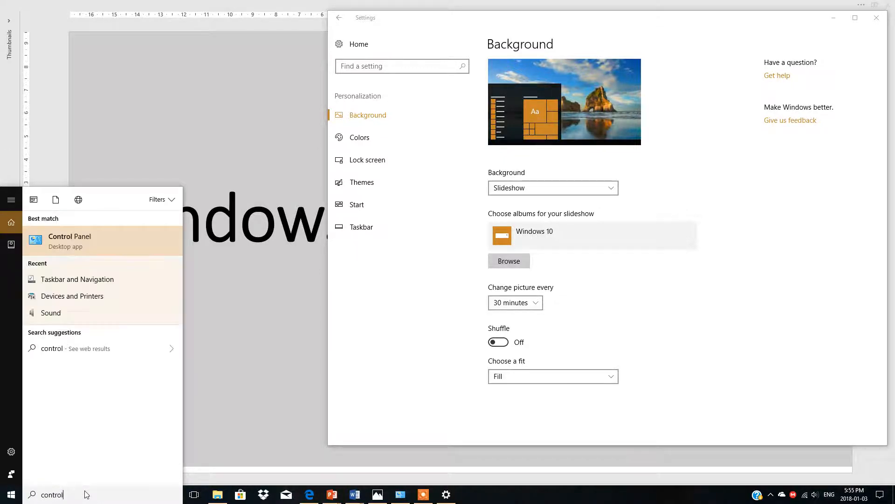
pyautogui.click(68, 238)
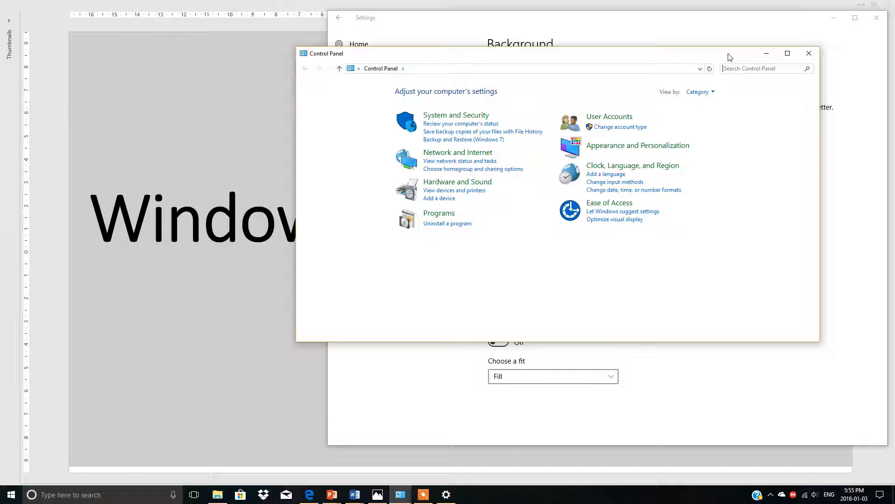
pyautogui.moveTo(730, 57); pyautogui.dragTo(387, 258)
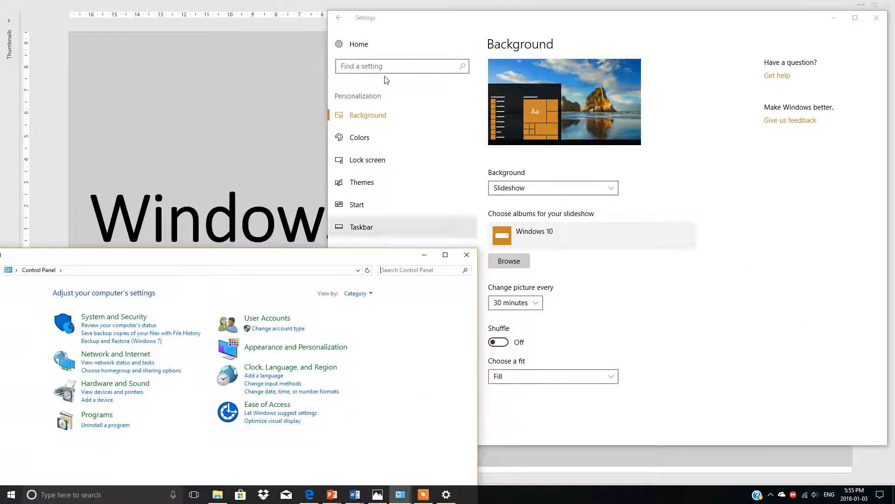
pyautogui.click(339, 19)
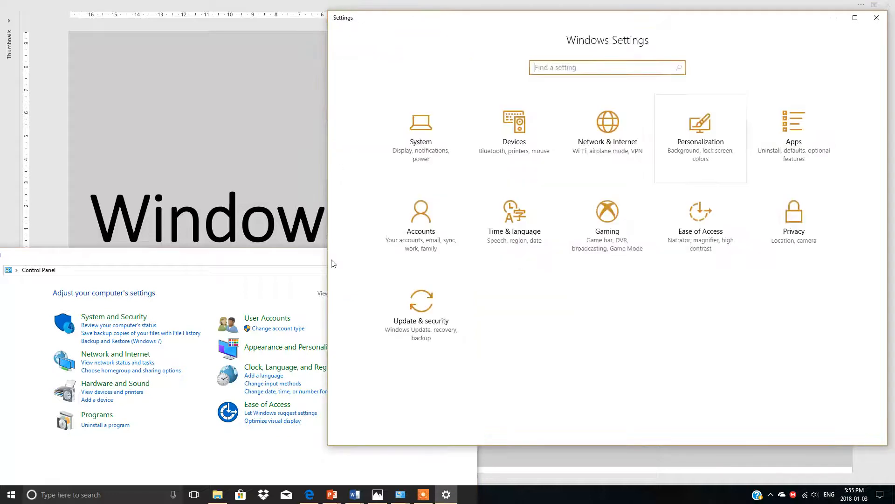
pyautogui.moveTo(320, 265); pyautogui.dragTo(630, 97)
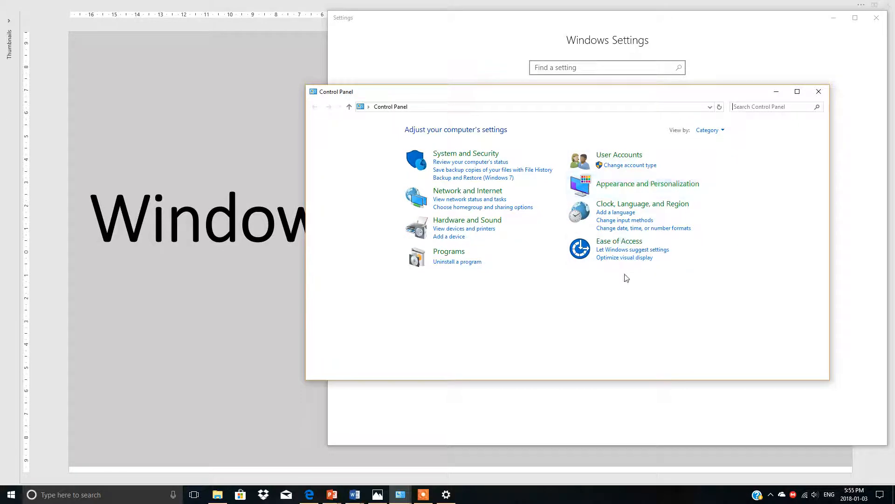
# Check the clocks in the taskbar calendar, and open the Additional Clocks settings under Clock, Language, and Region.
pyautogui.click(850, 498)
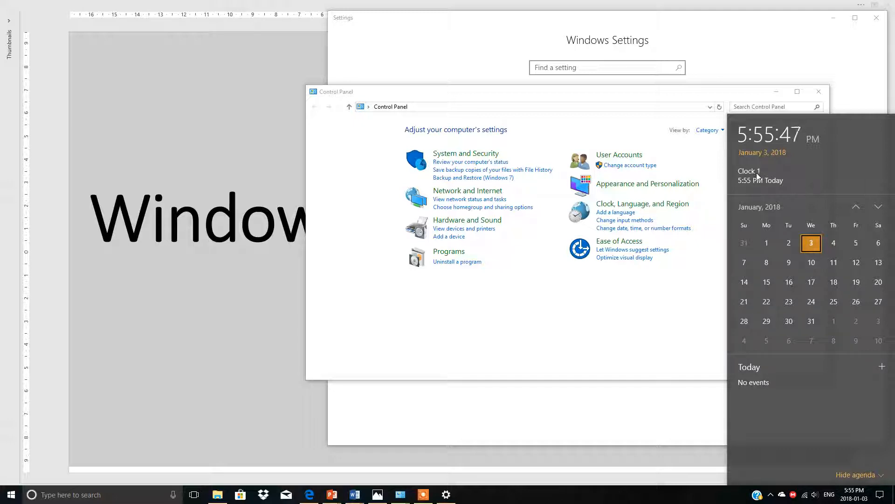
pyautogui.click(659, 284)
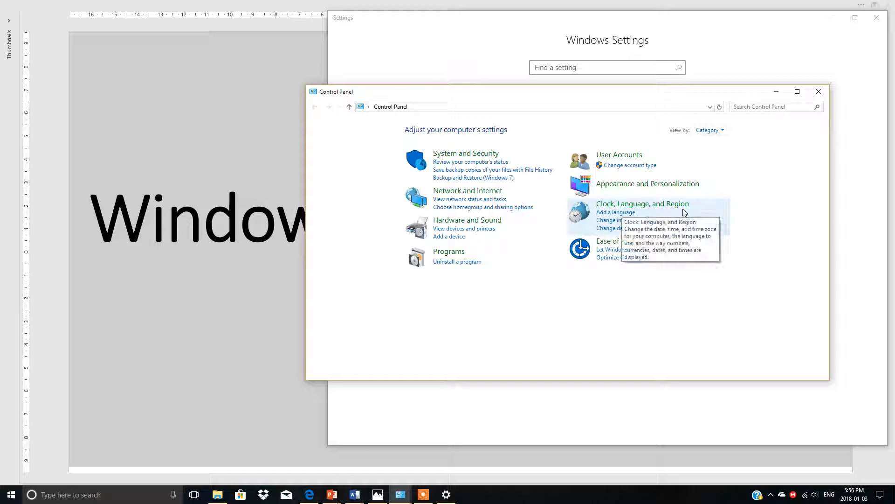
pyautogui.click(619, 216)
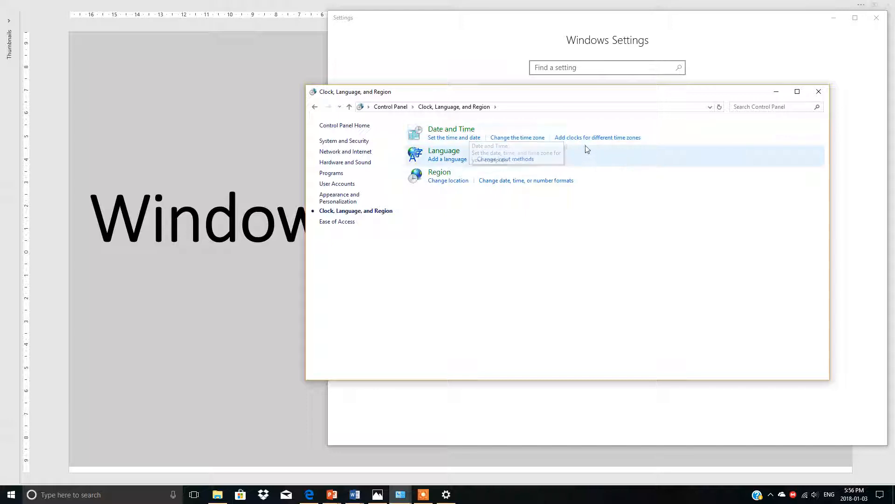
pyautogui.click(620, 139)
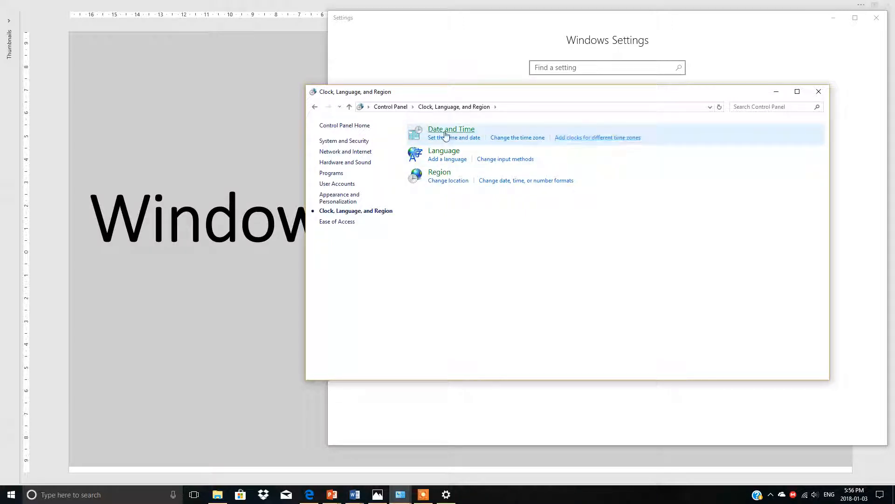
pyautogui.click(594, 140)
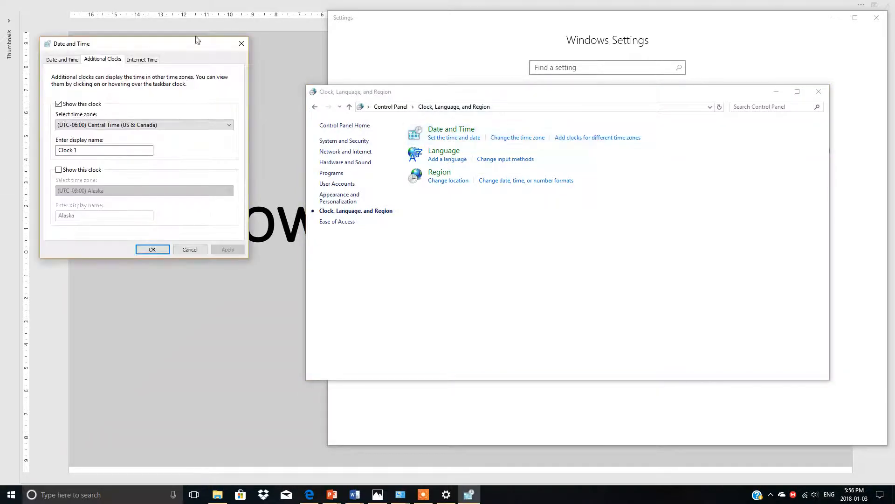
pyautogui.moveTo(198, 43); pyautogui.dragTo(538, 74)
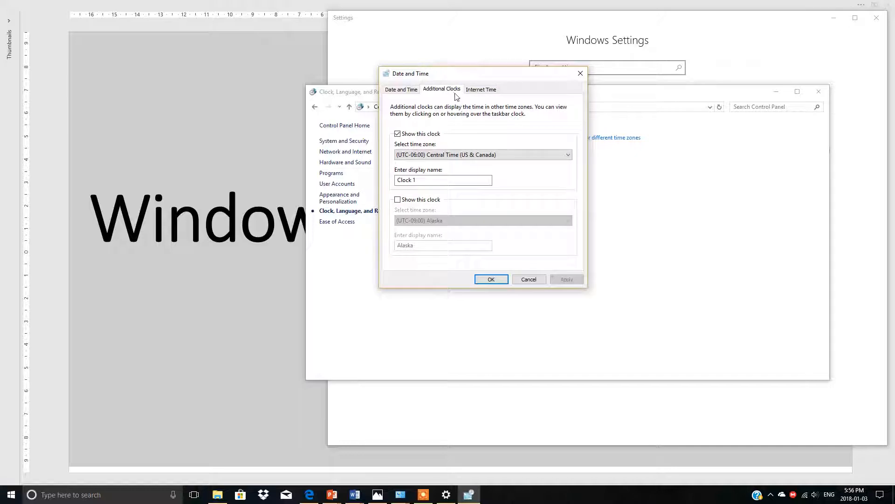
pyautogui.click(409, 91)
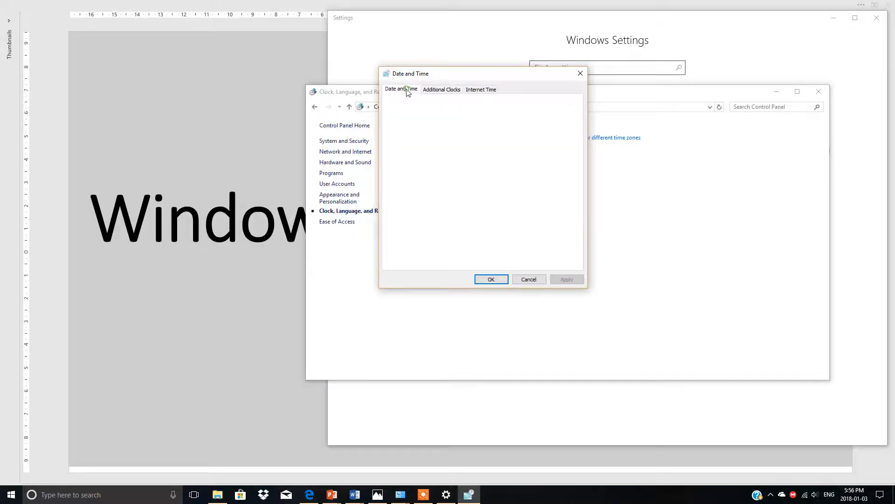
pyautogui.click(438, 94)
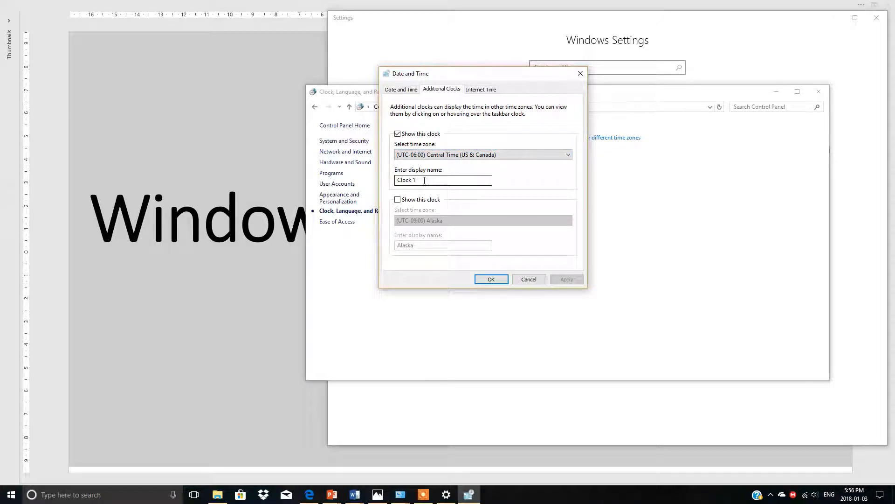
# Enable the second additional clock with the (UTC-09:00) Alaska time zone, keep the name Alaska, and check it in the taskbar calendar.
pyautogui.click(397, 200)
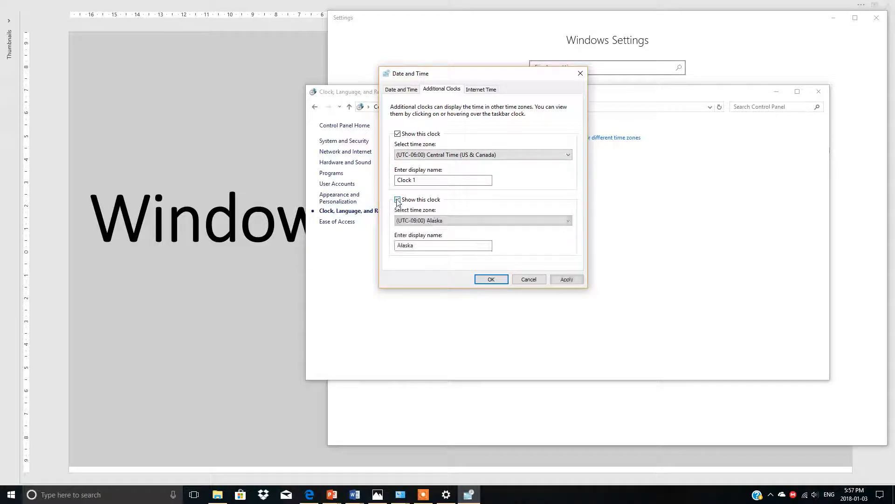
pyautogui.click(567, 221)
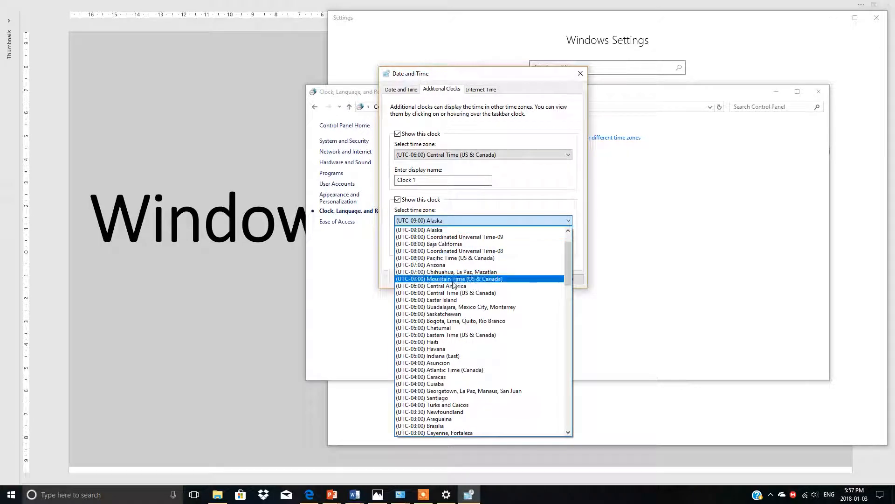
pyautogui.click(439, 234)
pyautogui.click(426, 245)
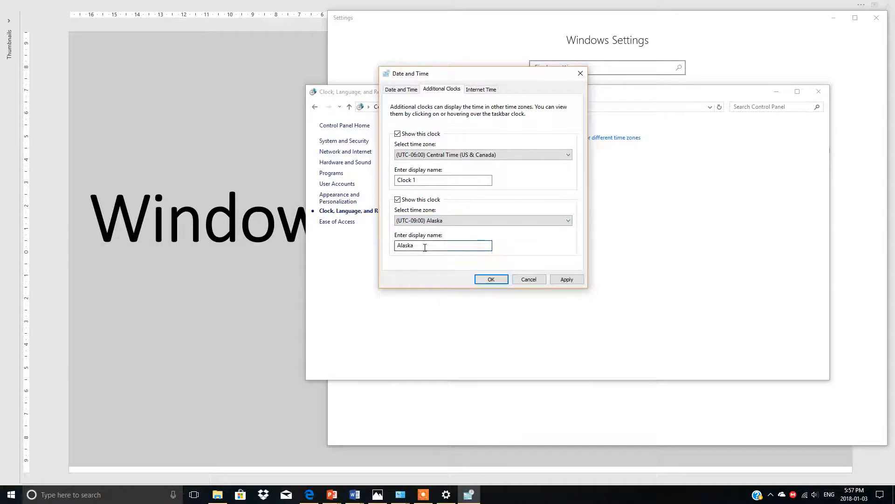
pyautogui.doubleClick(426, 246)
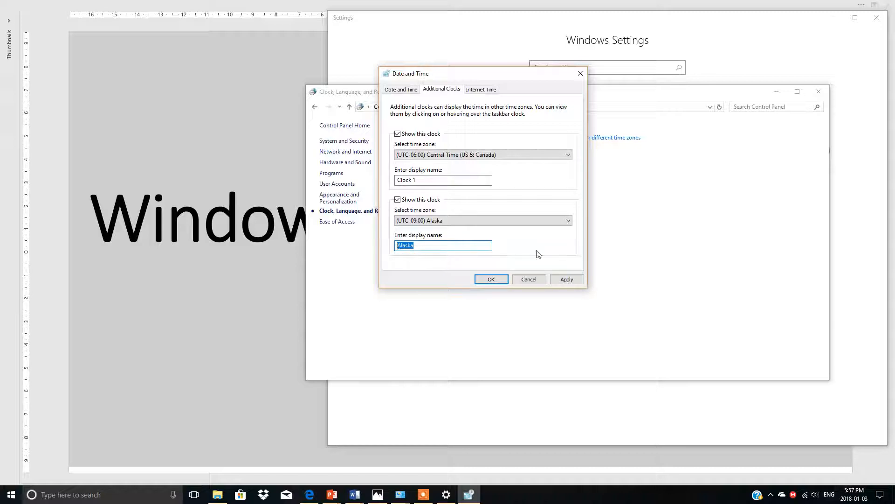
pyautogui.click(567, 278)
pyautogui.click(492, 279)
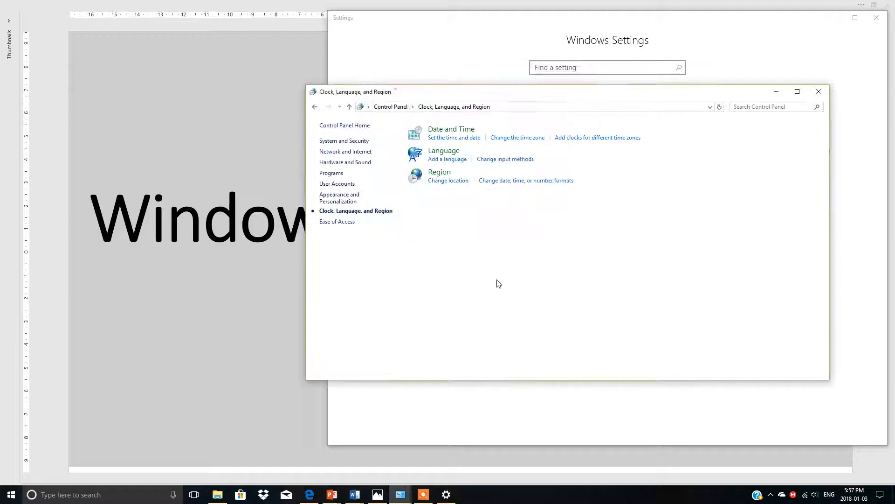
pyautogui.click(857, 494)
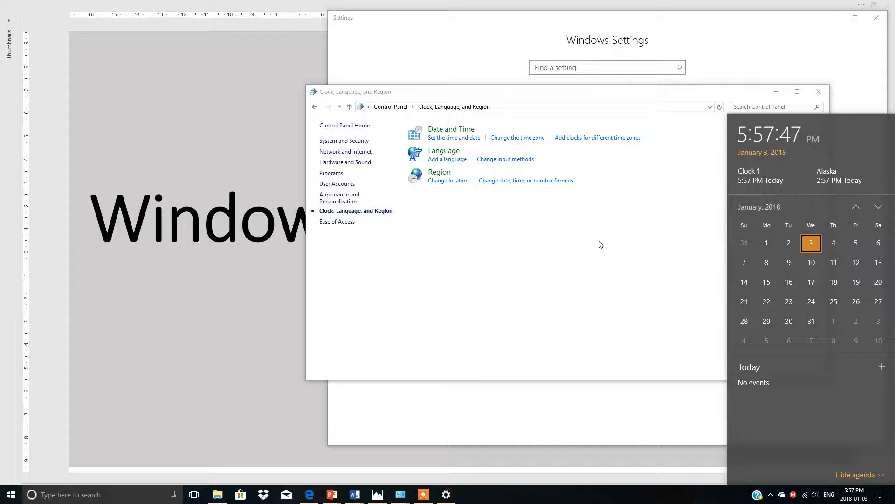
pyautogui.click(602, 270)
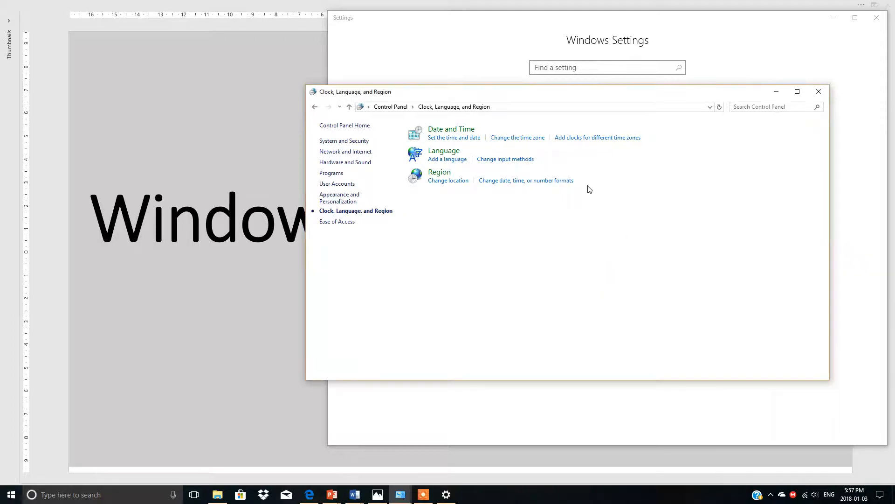
# Turn off the additional Alaska clock in Date and Time, and check the clocks in the taskbar calendar.
pyautogui.click(584, 141)
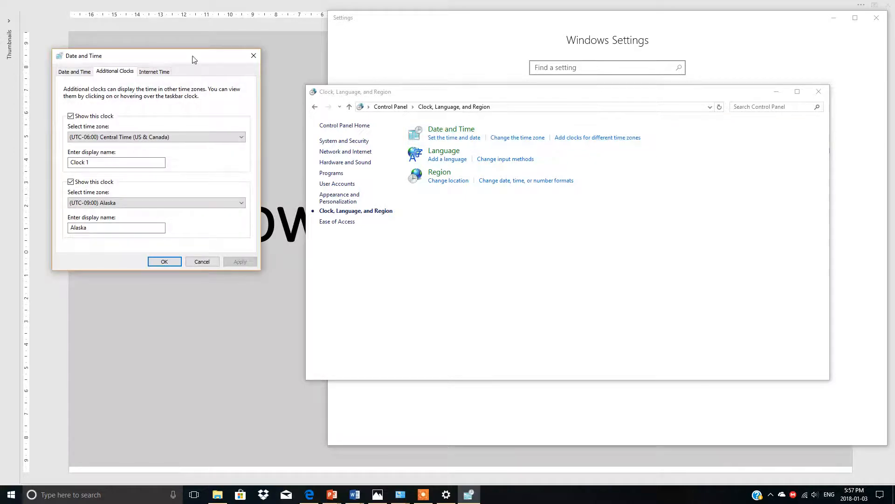
pyautogui.moveTo(194, 56); pyautogui.dragTo(628, 64)
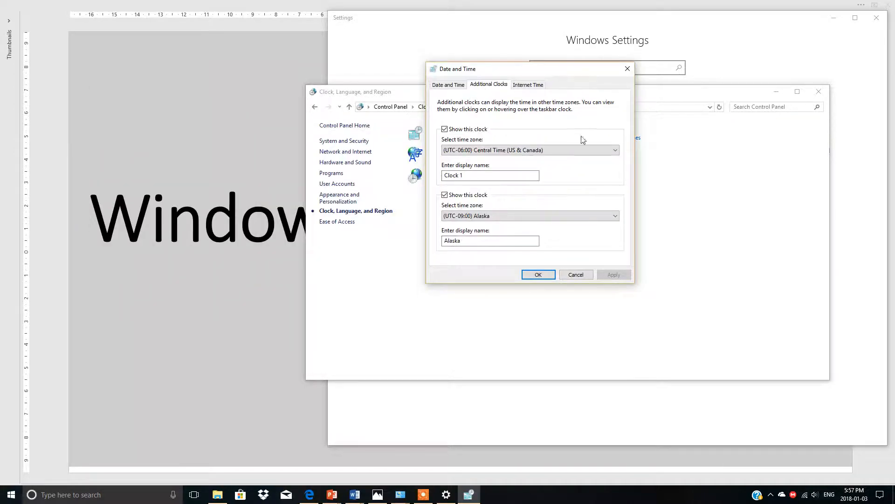
pyautogui.click(445, 198)
pyautogui.click(612, 275)
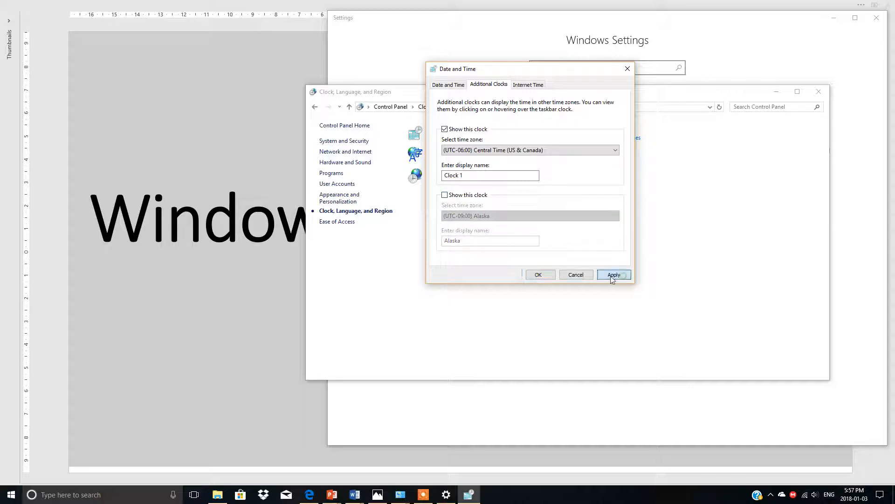
pyautogui.click(539, 275)
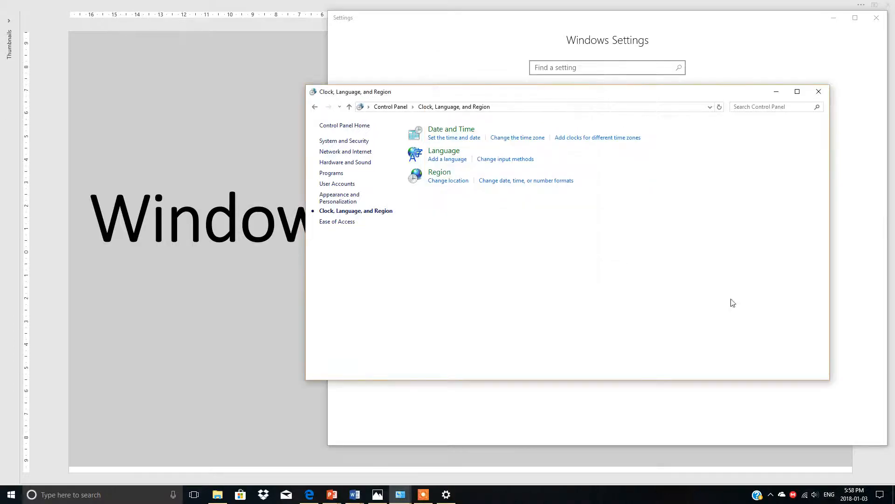
pyautogui.click(846, 493)
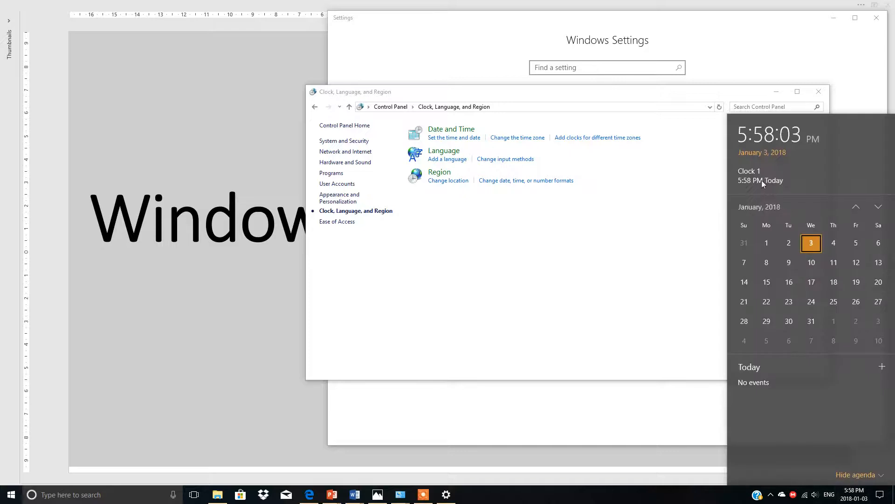
pyautogui.click(862, 76)
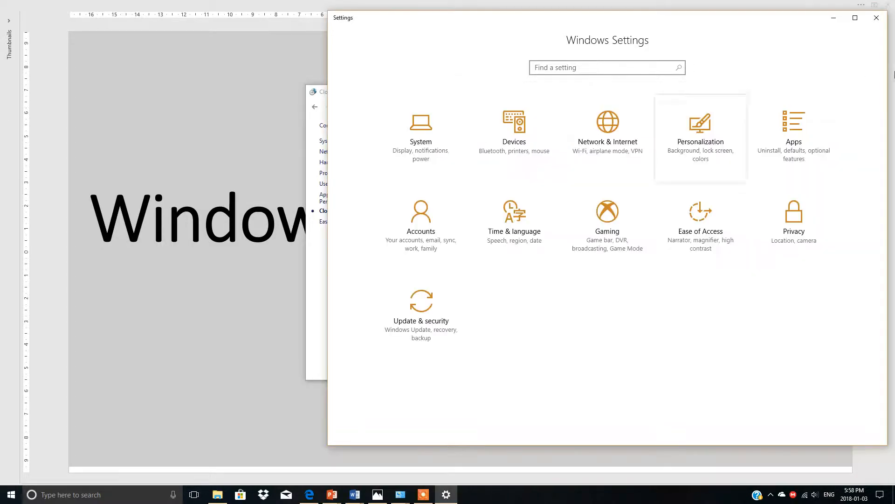
# Minimize the Settings window and view Devices and Printers under Control Panel's Hardware and Sound category.
pyautogui.click(834, 18)
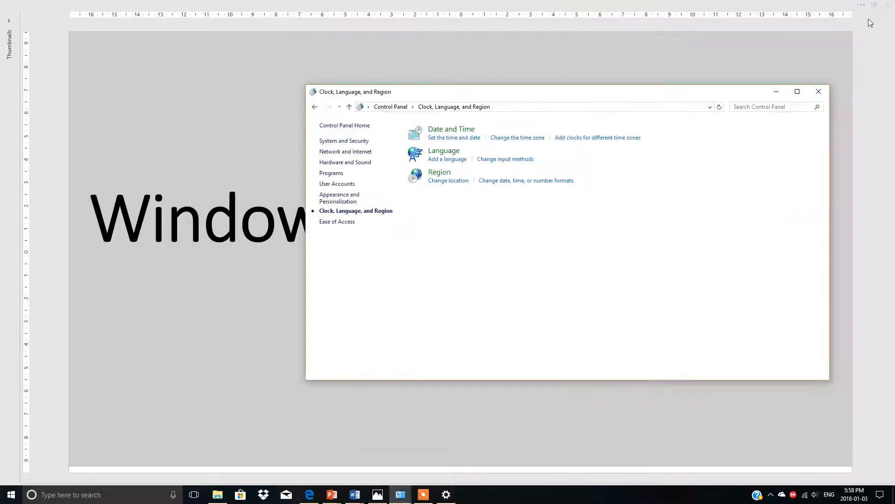
pyautogui.click(315, 107)
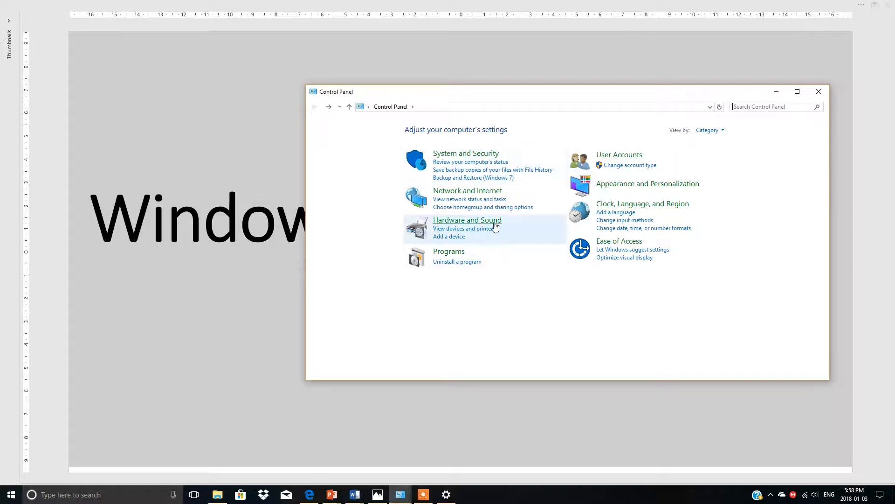
pyautogui.click(448, 221)
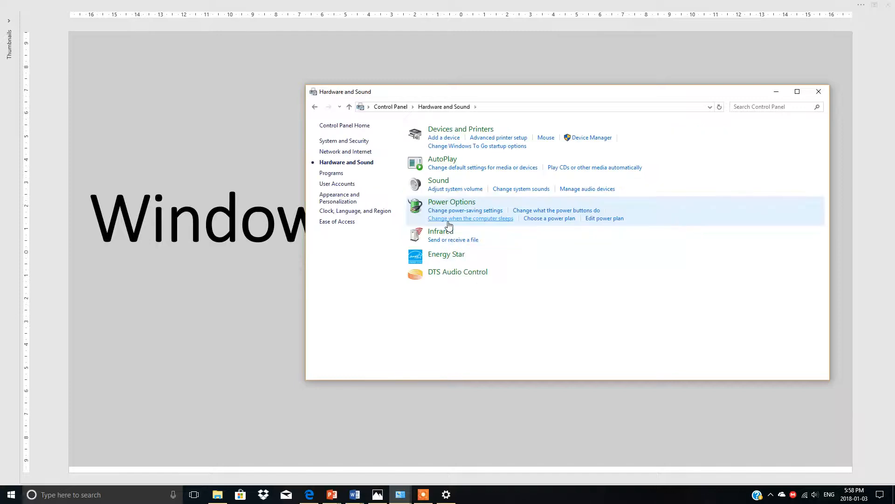
pyautogui.click(450, 130)
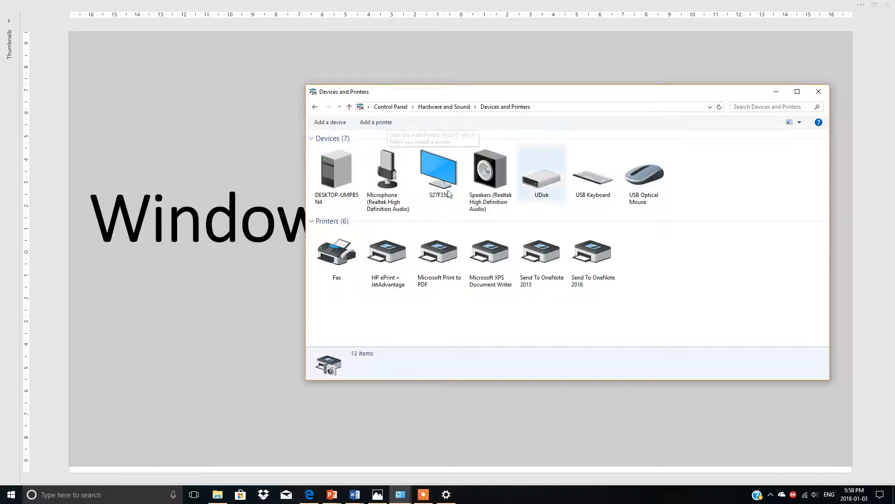
# Review the Playback, Recording, Sounds, and Communications pages of the Sound settings under Hardware and Sound, and close the dialog.
pyautogui.click(315, 109)
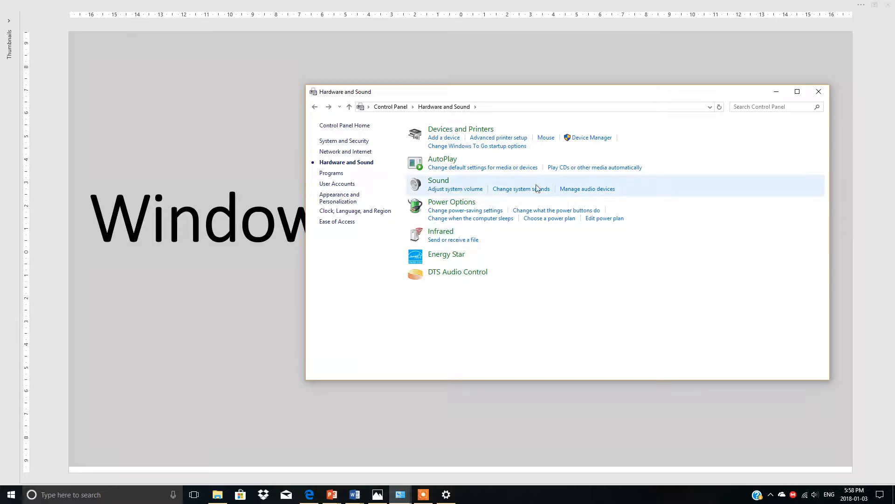
pyautogui.click(441, 184)
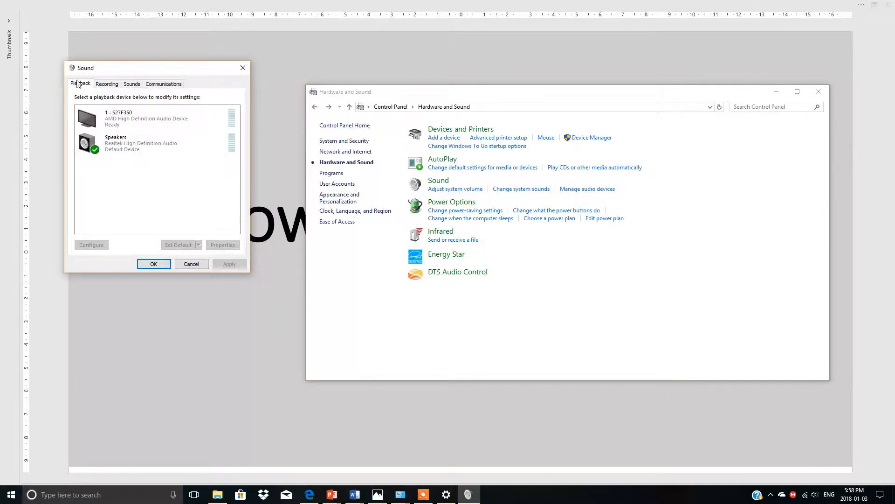
pyautogui.click(99, 84)
pyautogui.click(131, 85)
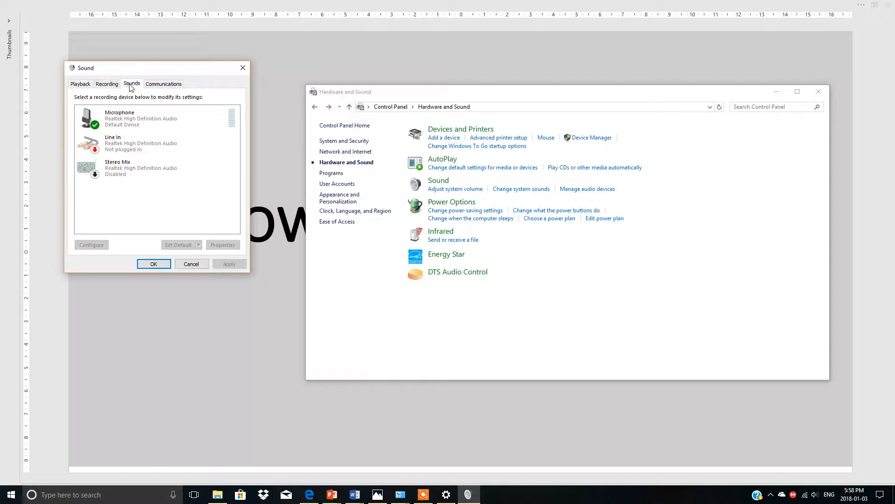
pyautogui.click(154, 87)
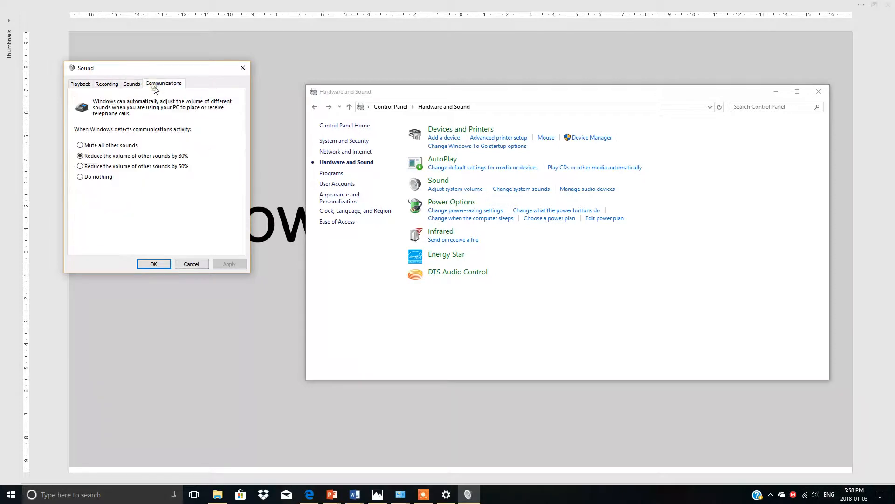
pyautogui.click(77, 85)
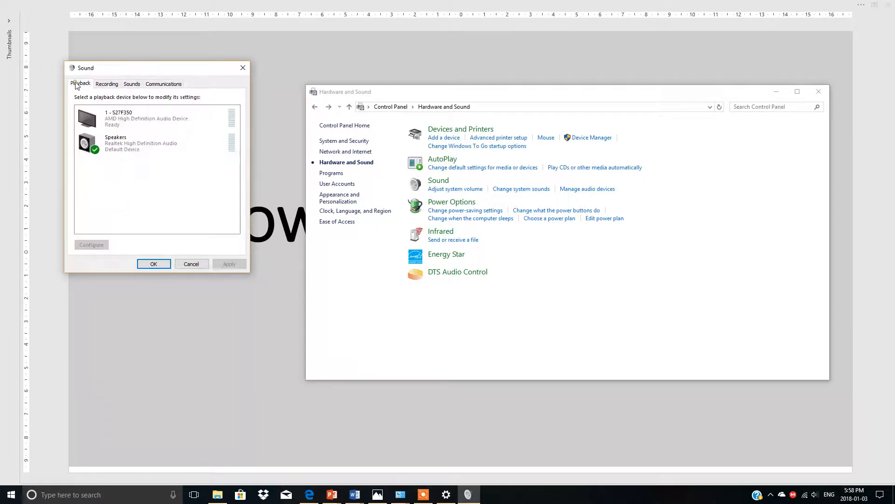
pyautogui.click(243, 70)
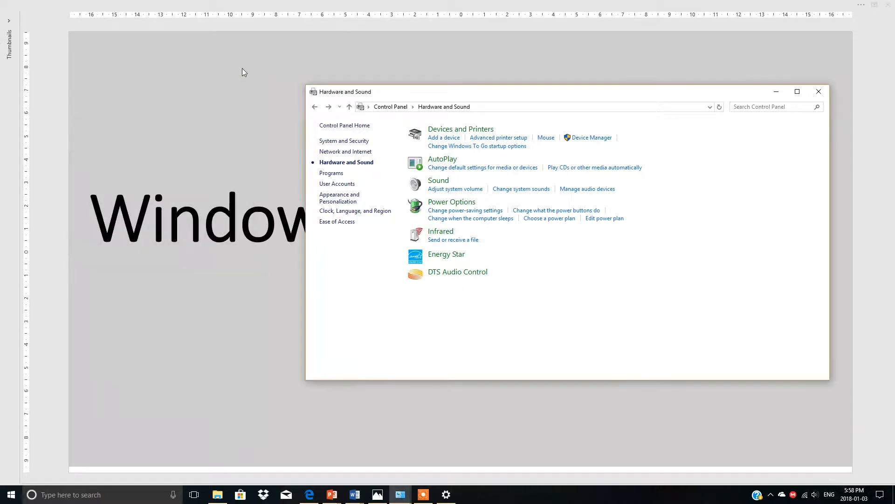
# View the Taskbar and Navigation settings from Control Panel's Appearance and Personalization category, and check the Background and Colors pages.
pyautogui.click(314, 108)
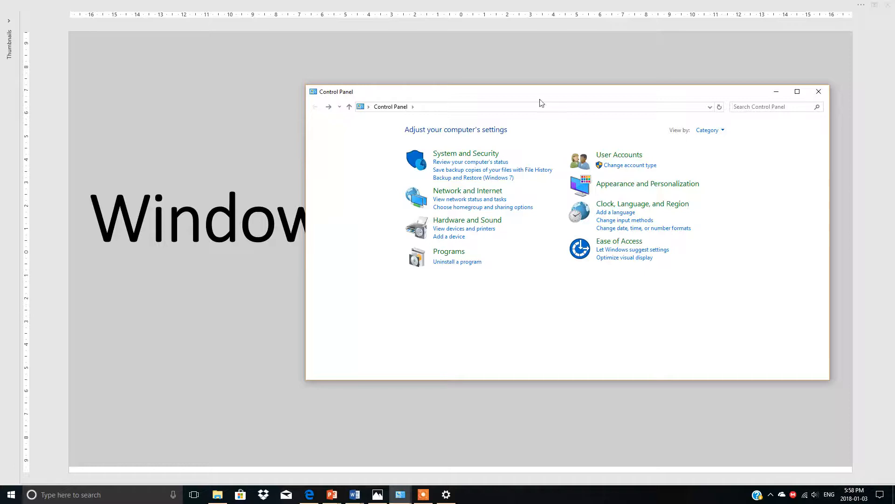
pyautogui.click(661, 186)
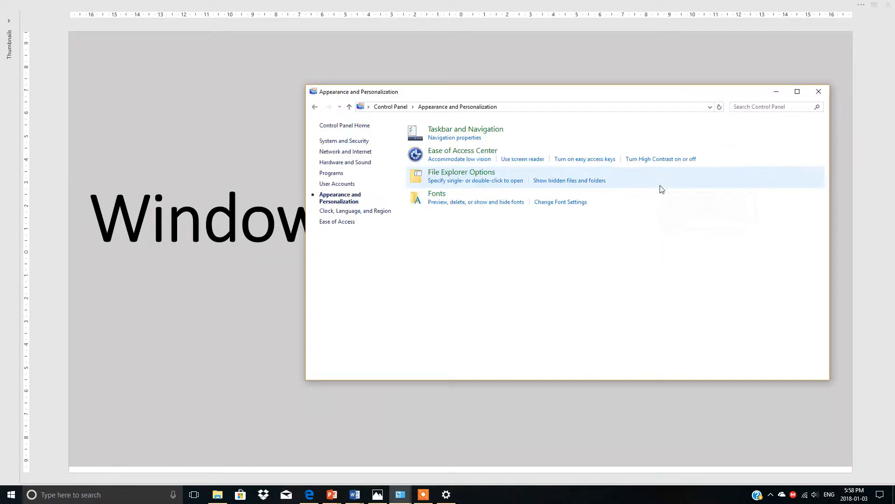
pyautogui.click(448, 134)
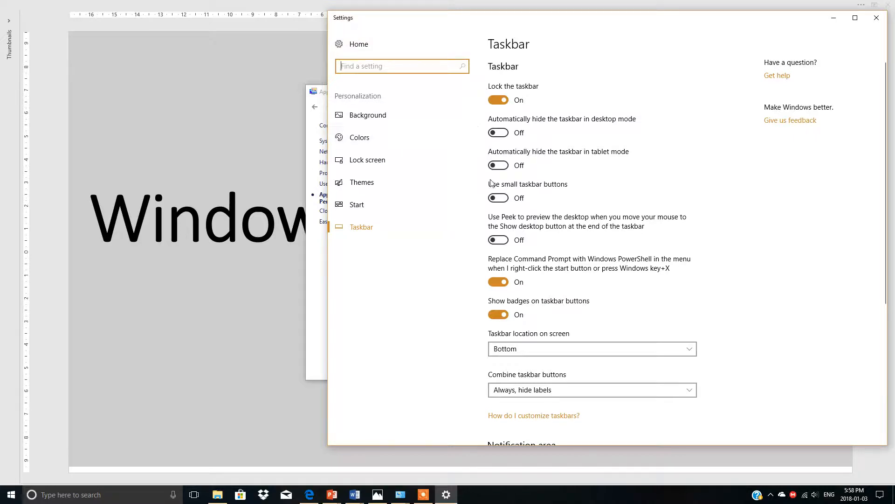
pyautogui.click(877, 18)
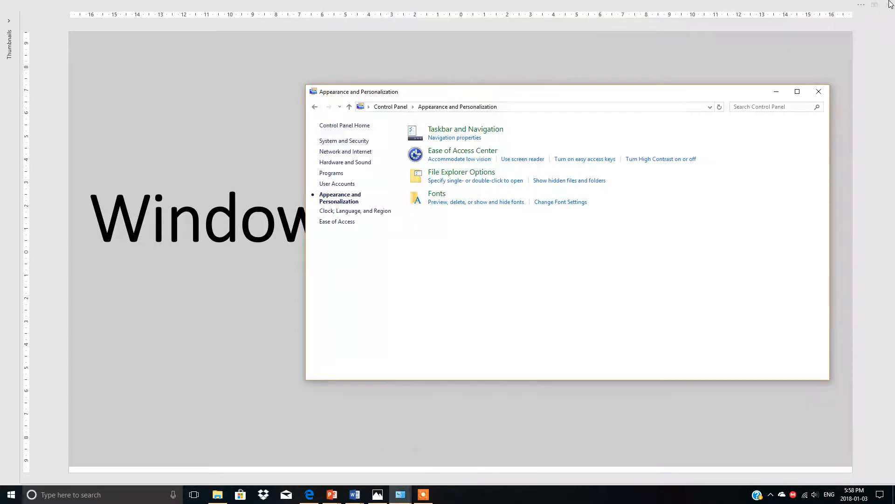
pyautogui.click(461, 130)
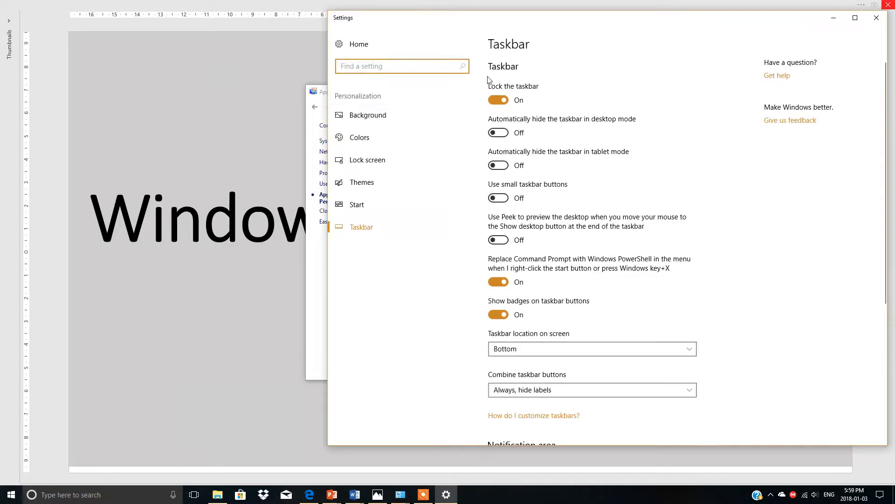
pyautogui.click(367, 116)
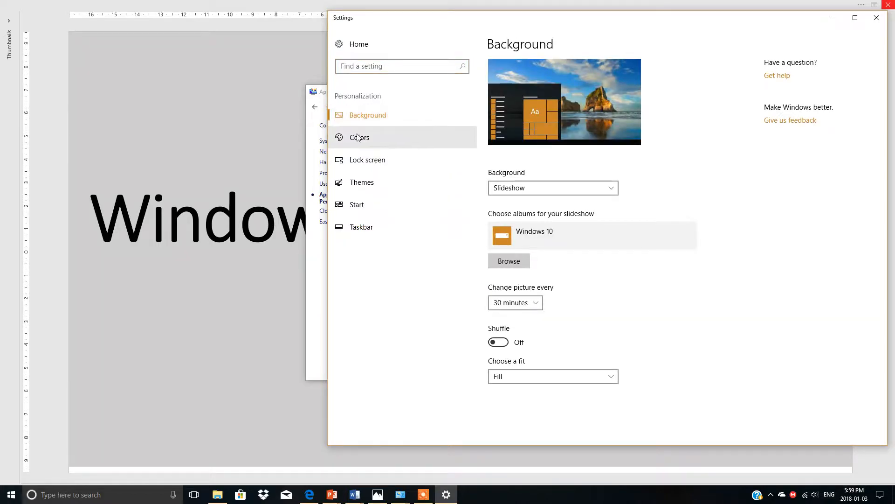
pyautogui.click(357, 137)
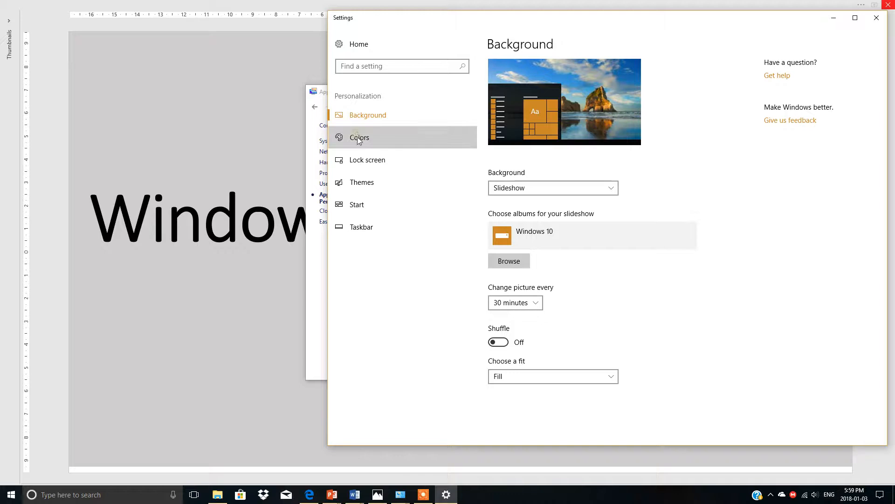
# Apply the Windows theme in the Personalization settings, and close both the Settings and Control Panel windows.
pyautogui.click(360, 182)
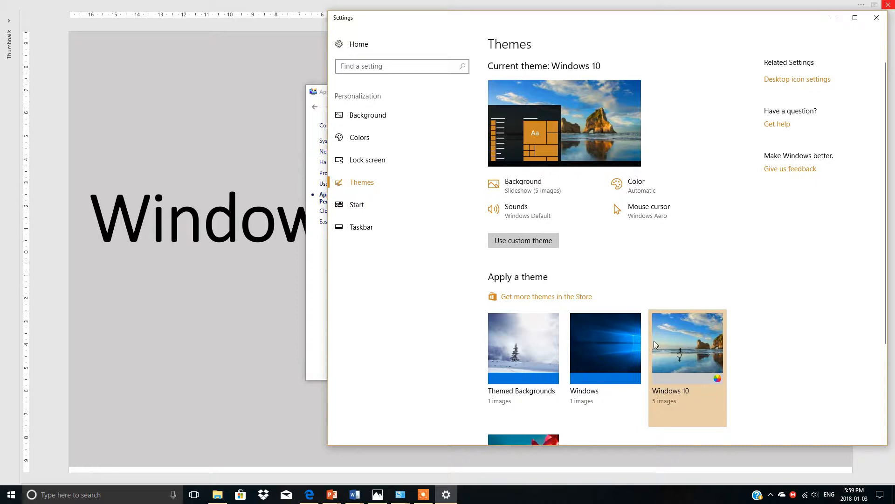
pyautogui.click(619, 343)
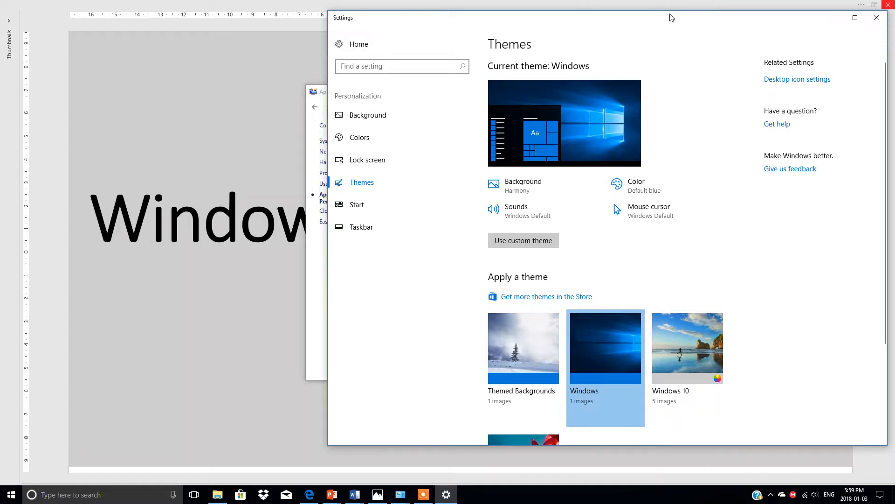
pyautogui.click(877, 18)
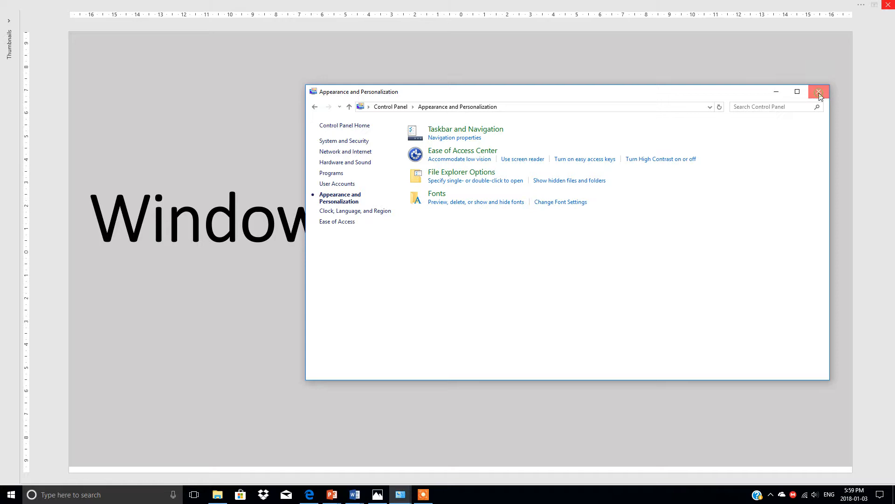
pyautogui.click(819, 93)
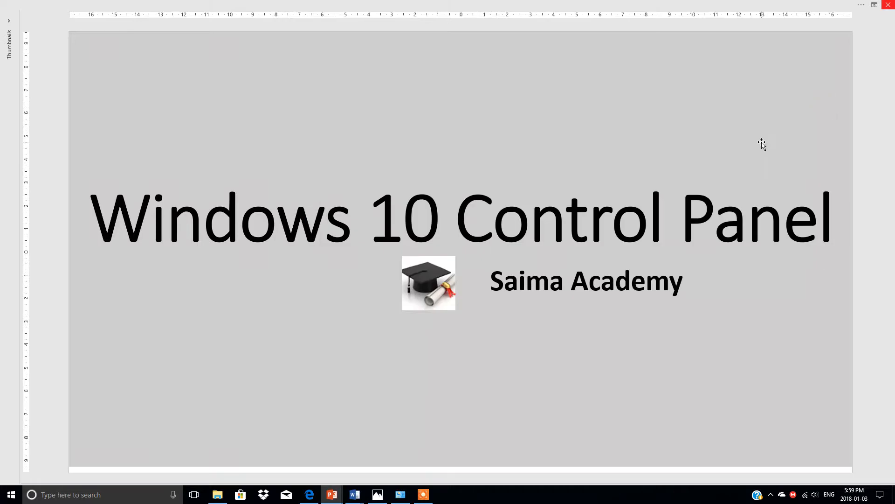